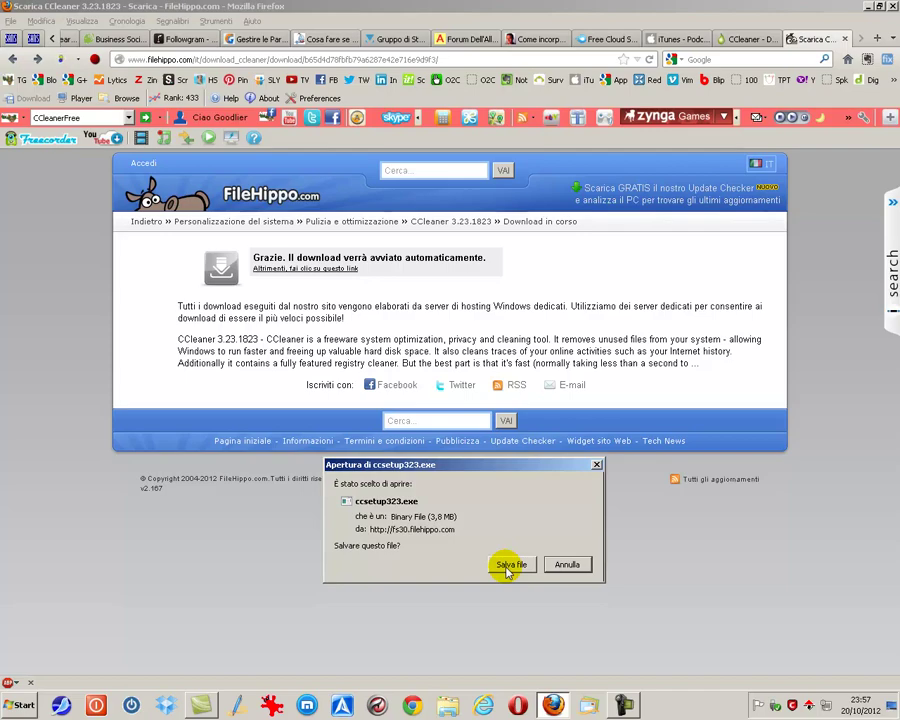
Save the ccsetup323.exe download and open the folder that contains it
click(510, 565)
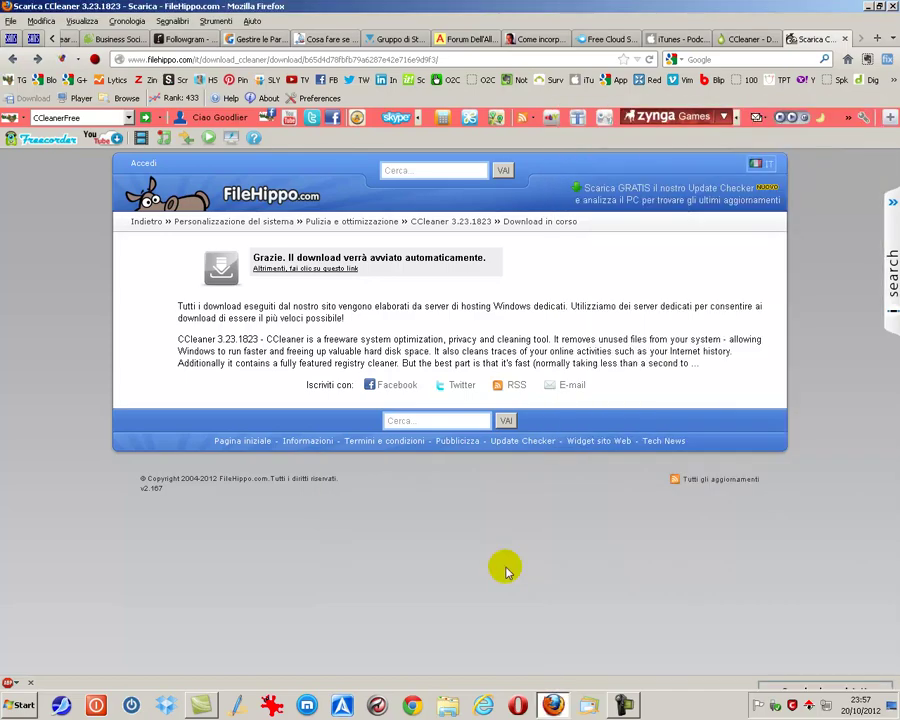
click(818, 676)
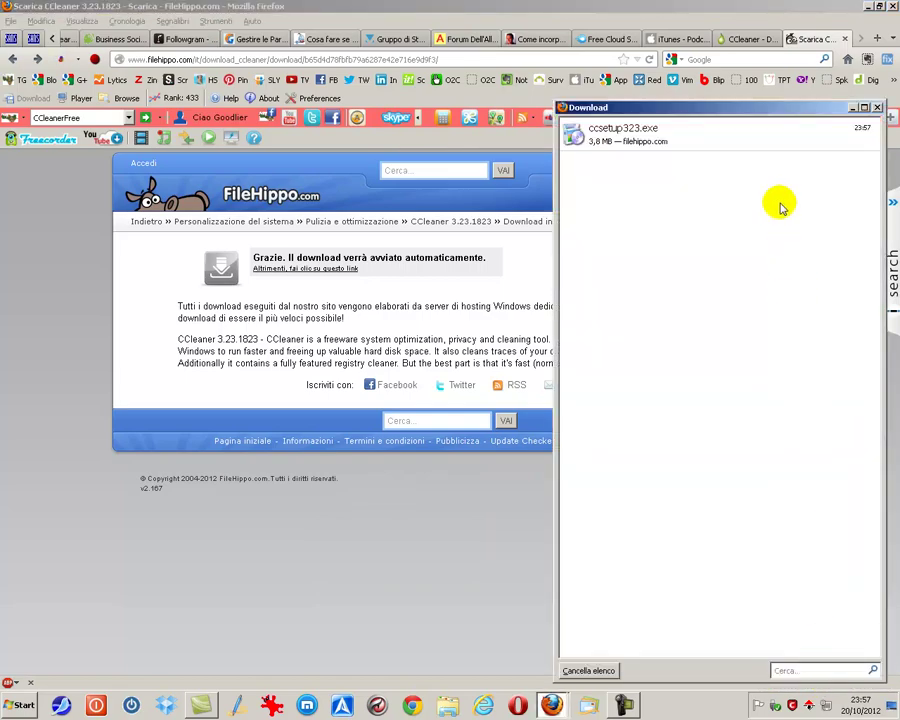
click(680, 140)
right_click(680, 140)
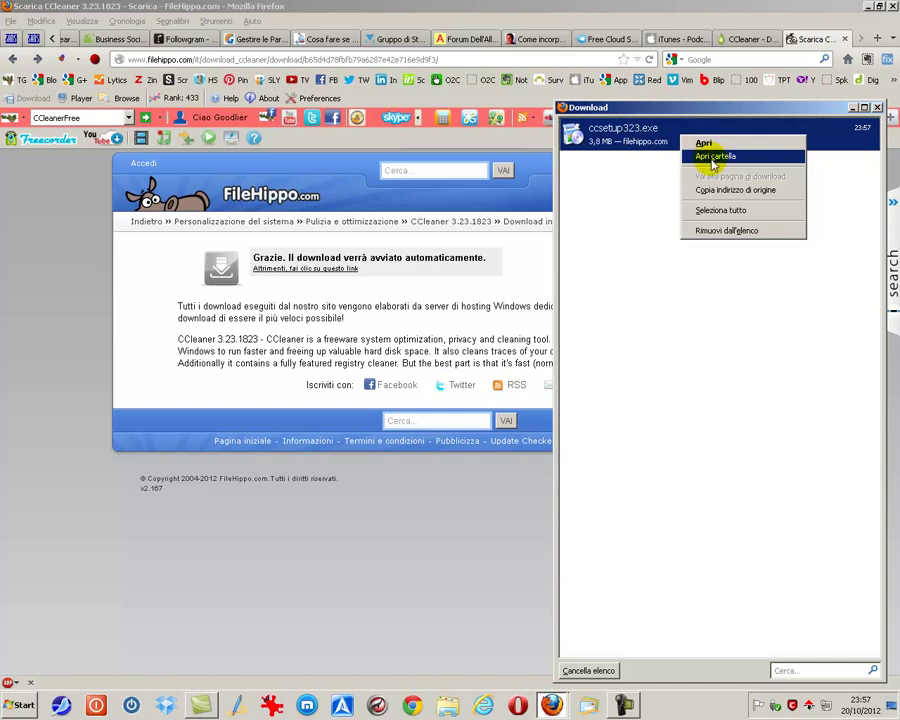
click(714, 162)
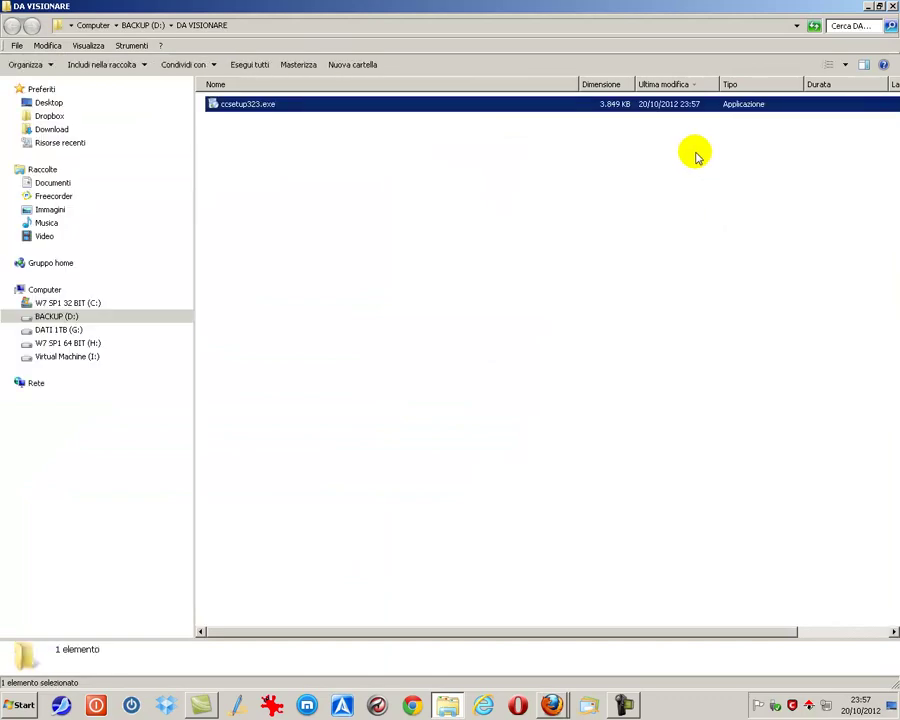
Run ccsetup323.exe, leaving the security warning enabled for this file
click(257, 108)
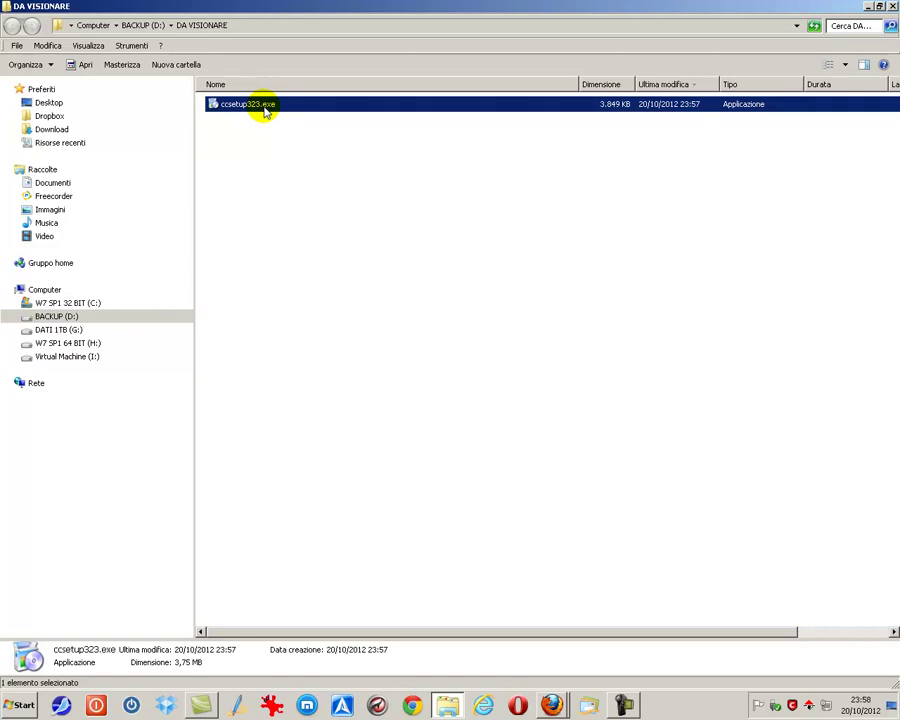
double_click(266, 112)
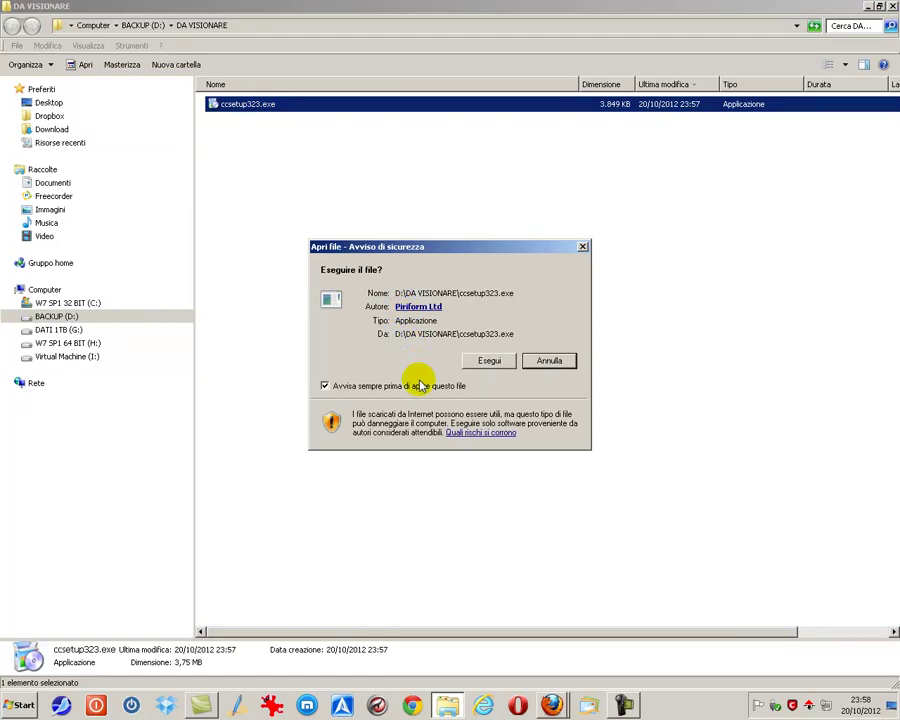
click(325, 387)
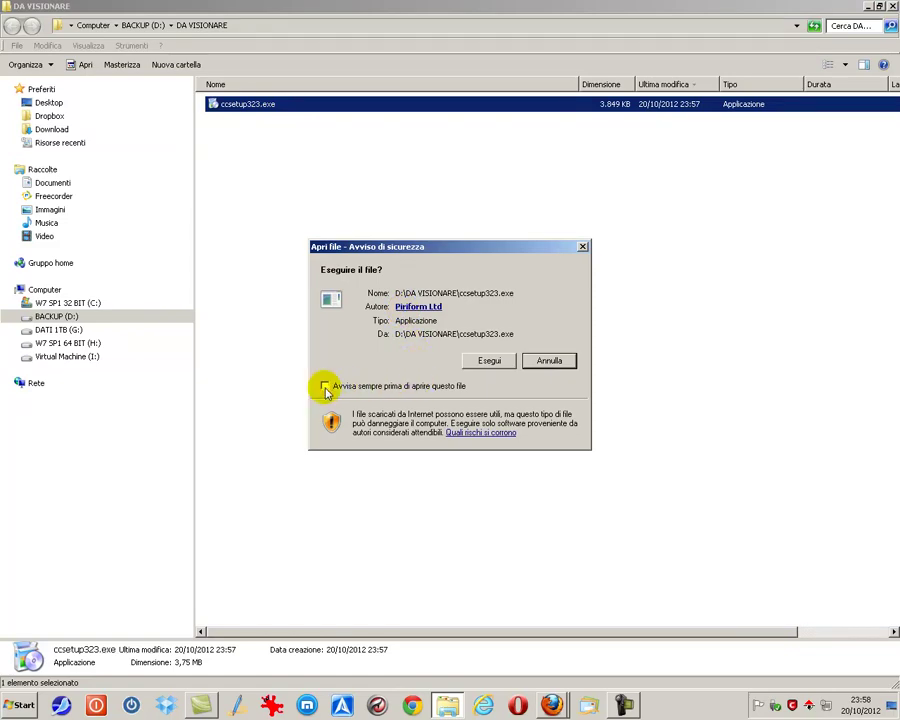
click(325, 387)
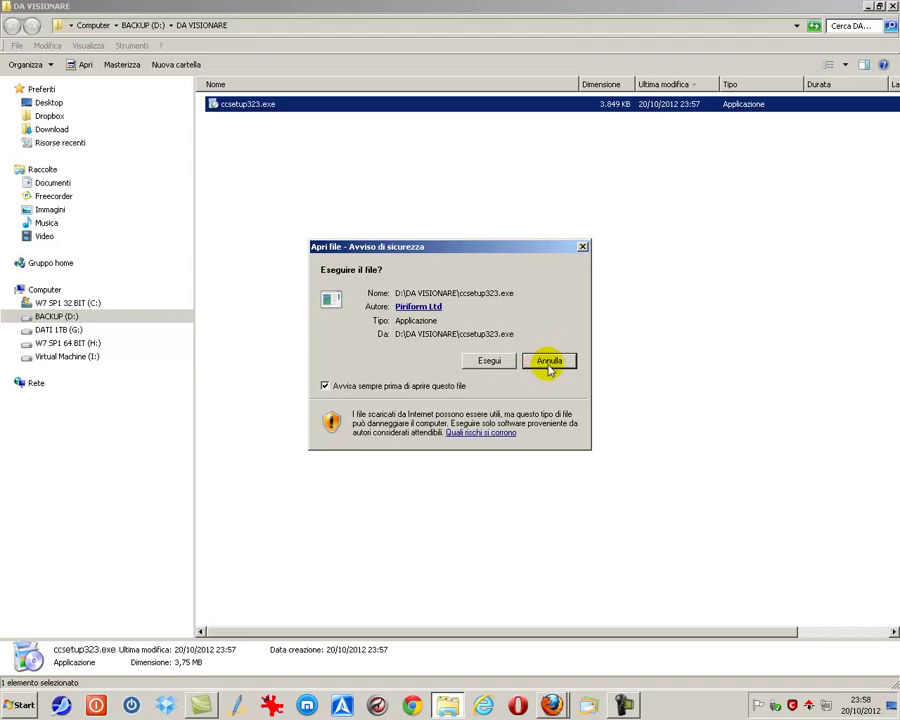
click(489, 362)
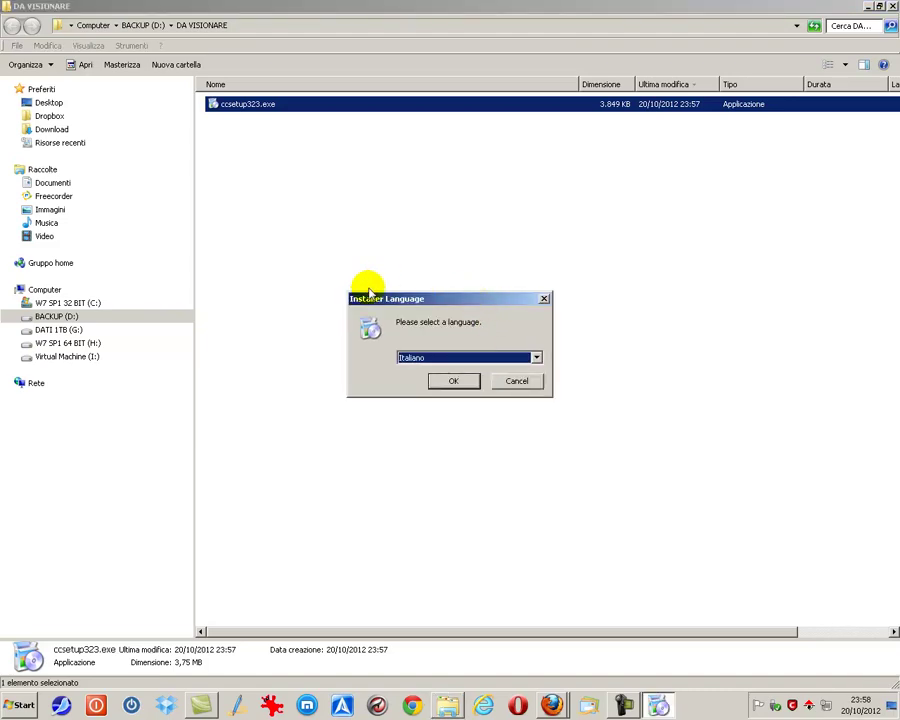
Choose Italiano as the installer language, go past the welcome page and accept the CCleaner license agreement
click(536, 358)
click(536, 358)
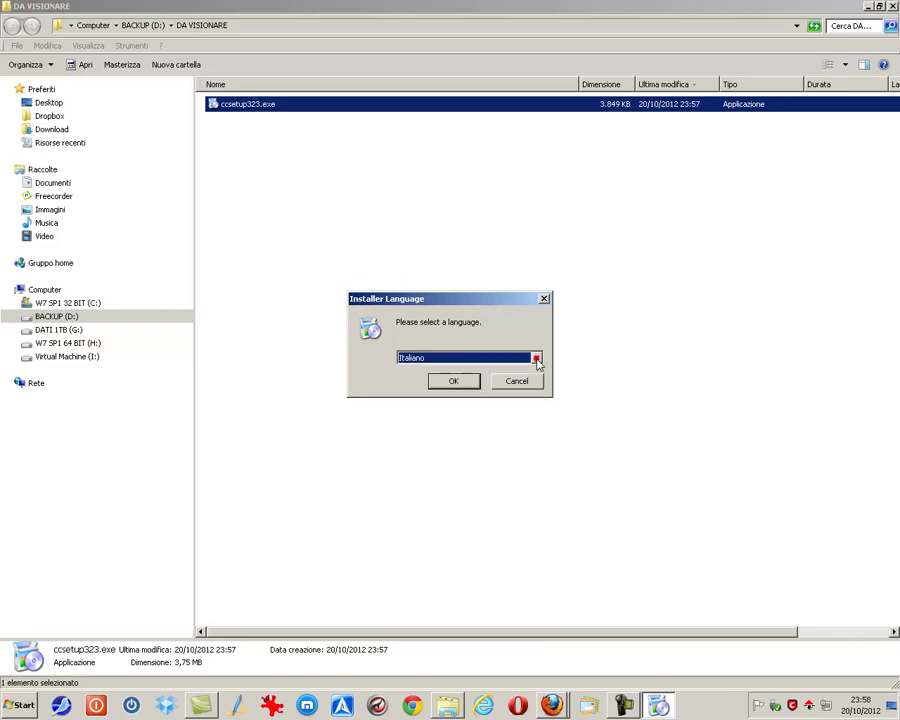
click(450, 383)
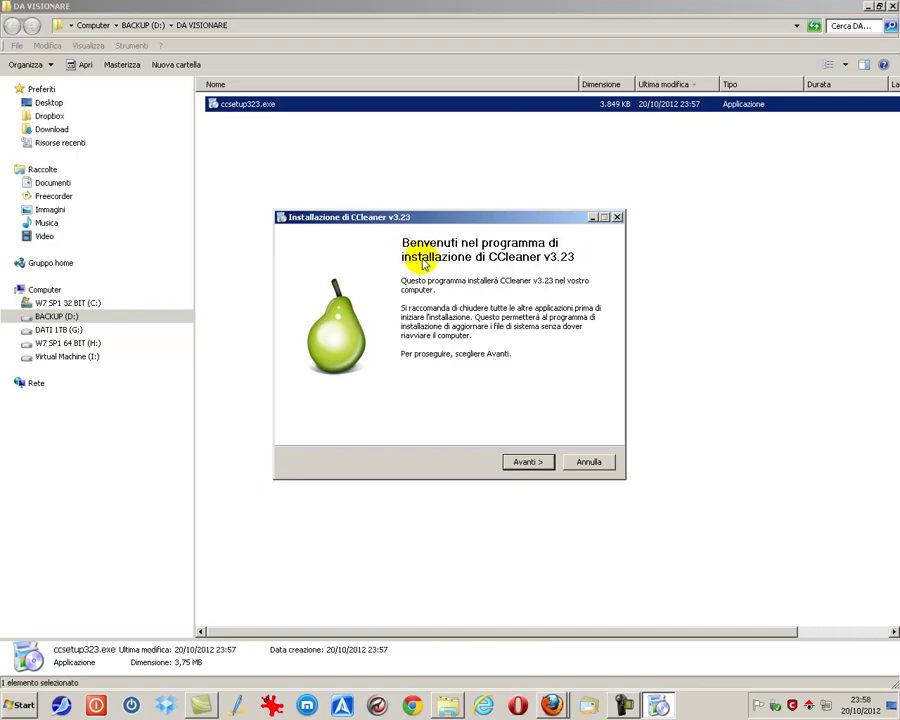
click(526, 462)
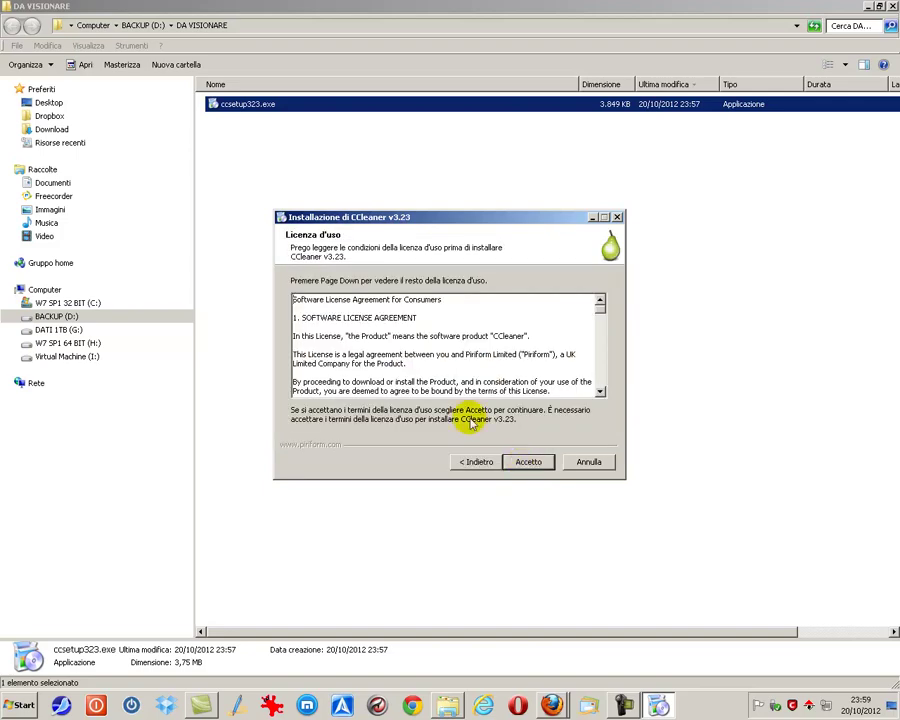
mouse_move(600, 308)
mouse_down()
mouse_move(601, 396)
mouse_move(599, 302)
mouse_up()
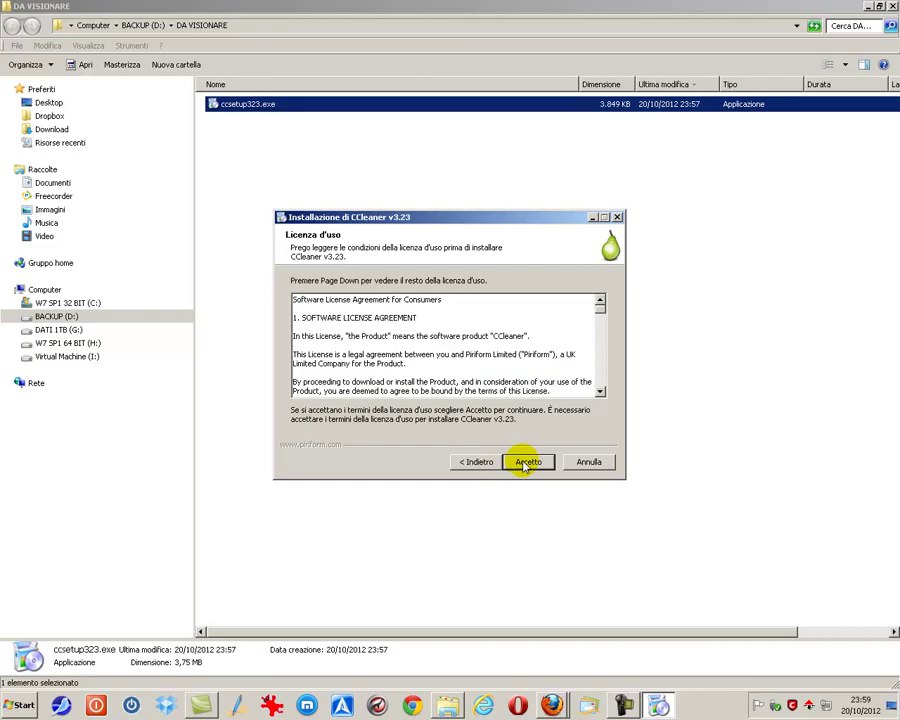
click(527, 463)
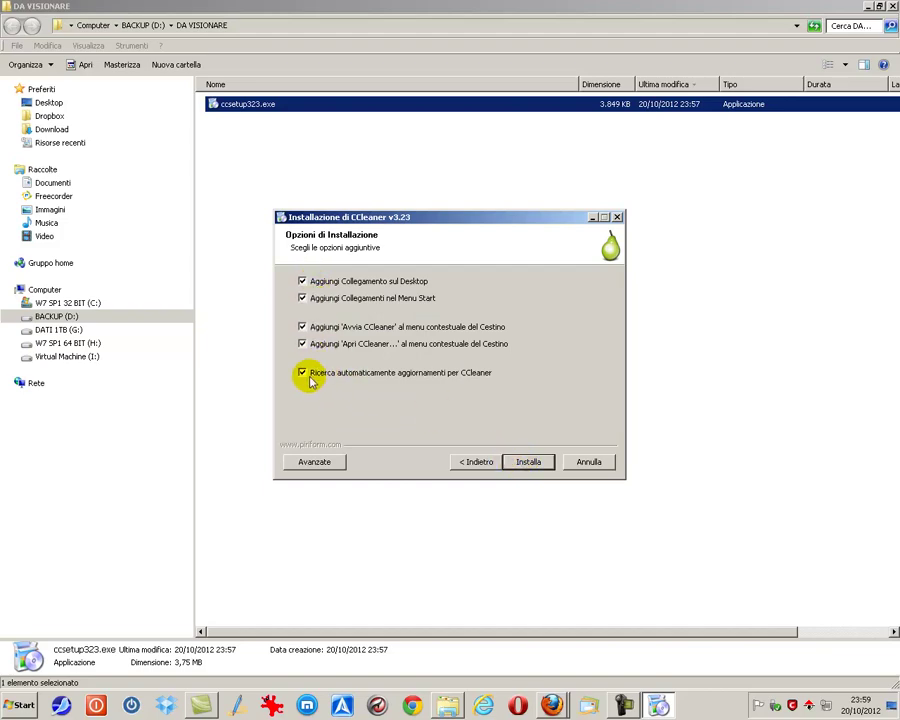
click(301, 298)
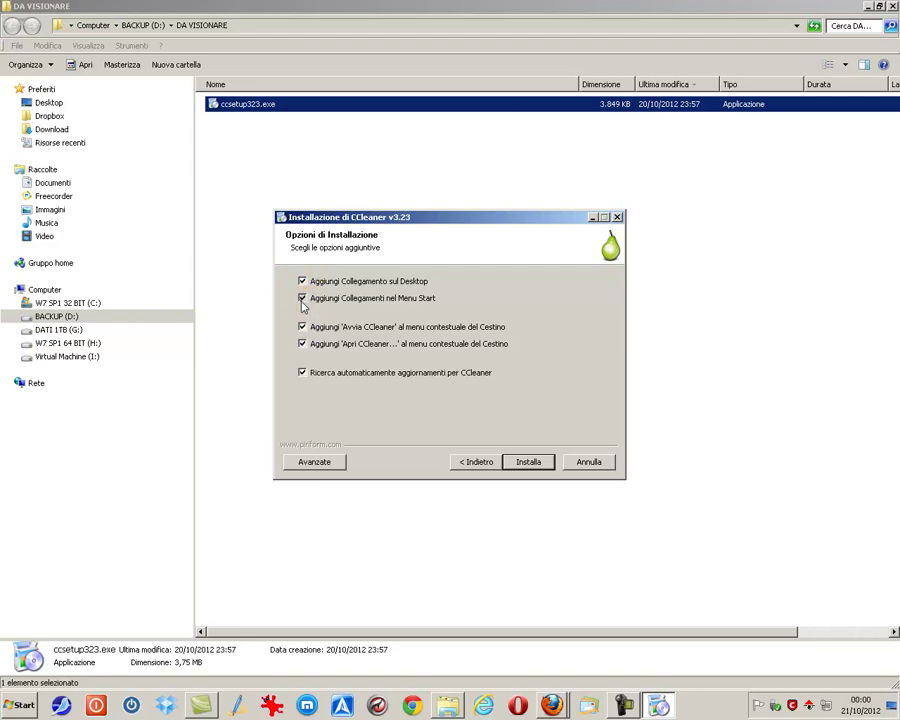
click(302, 299)
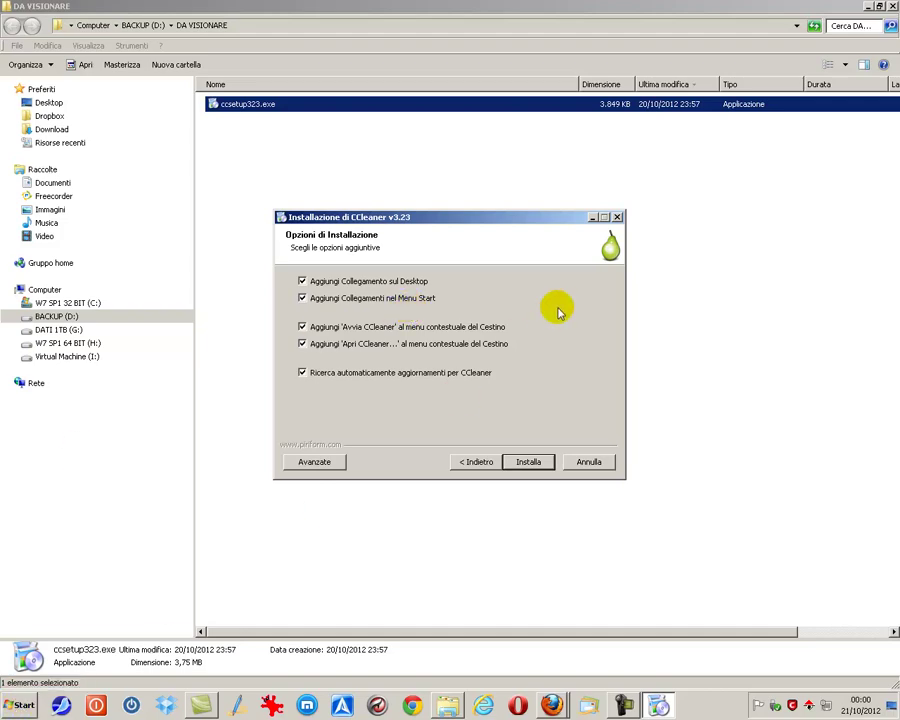
click(303, 328)
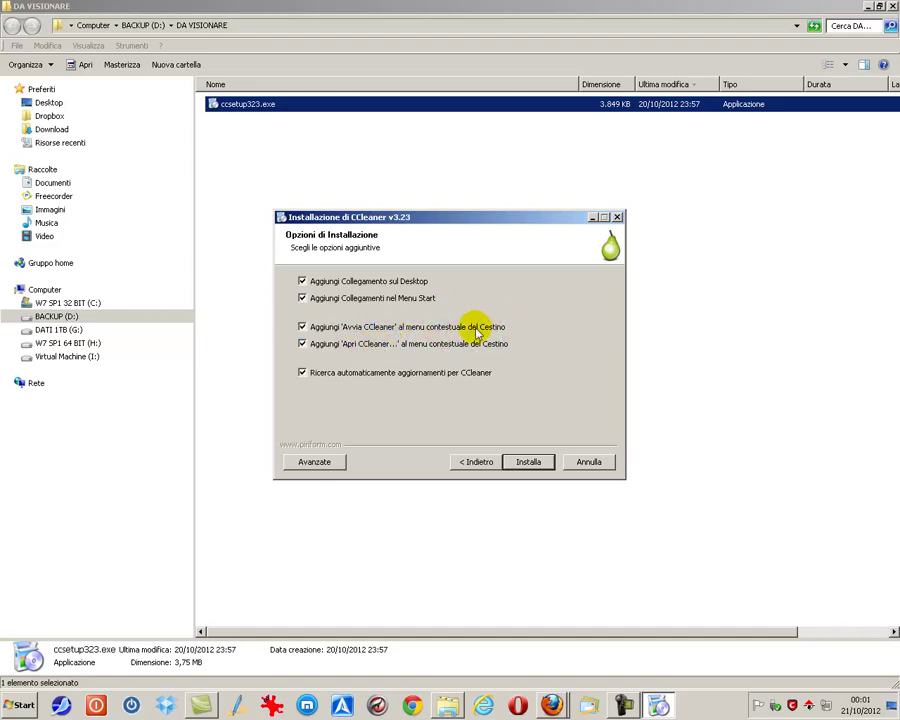
click(301, 373)
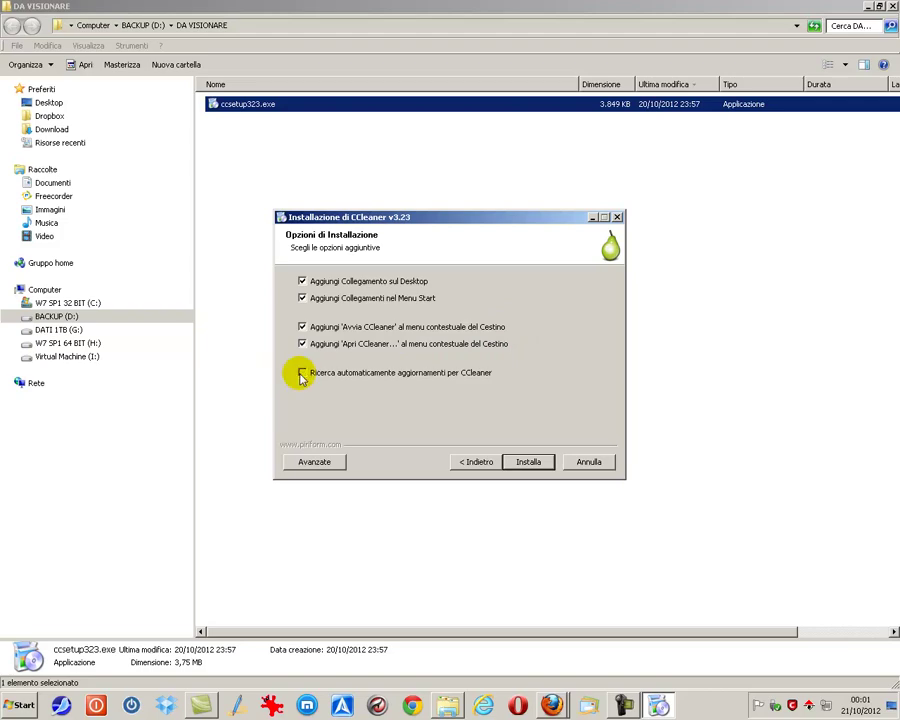
click(301, 374)
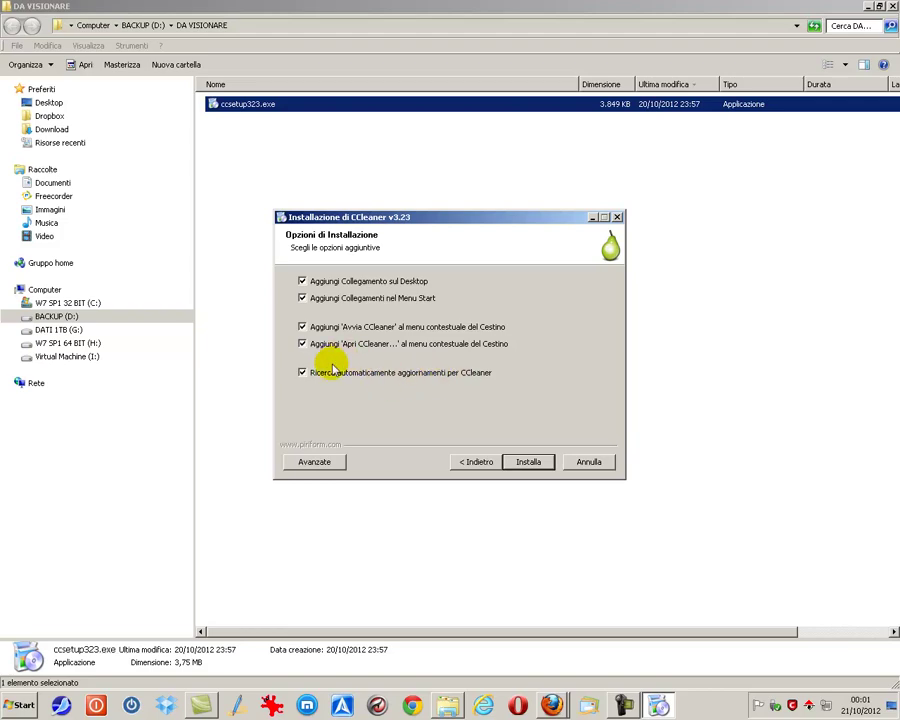
Disable the automatic update check, both Recycle Bin context menu entries and the Start menu shortcuts, keeping only the desktop shortcut
click(302, 372)
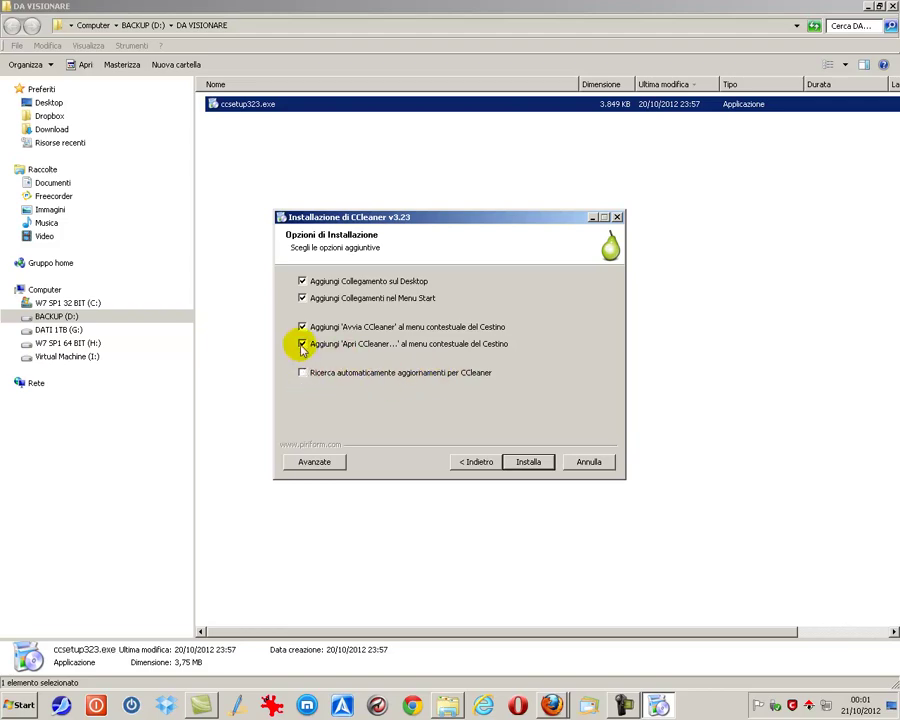
click(302, 343)
click(302, 326)
click(302, 298)
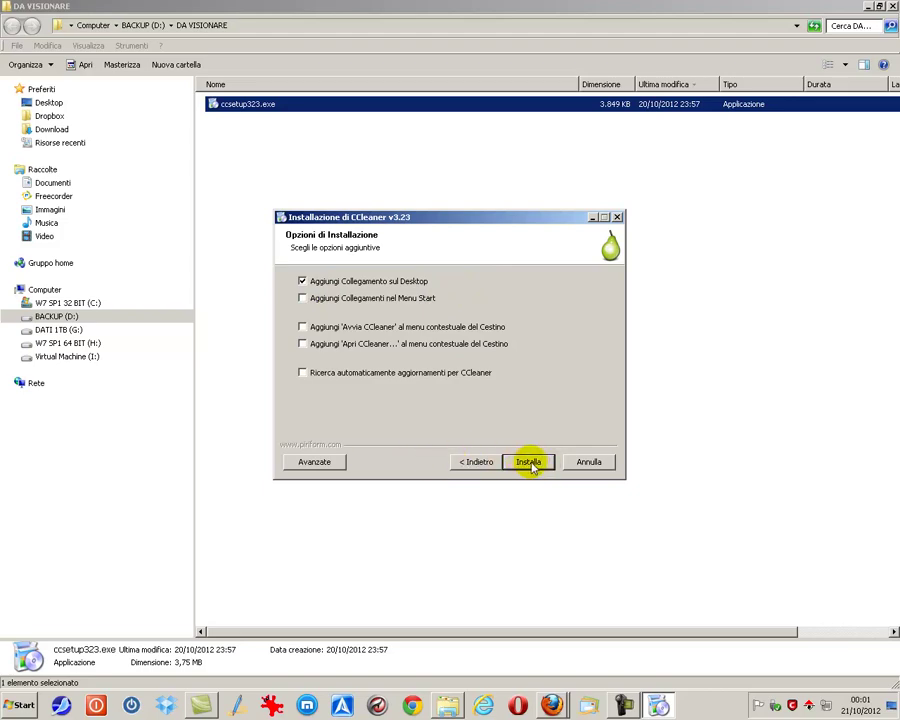
In the advanced setup options, choose the personal installation (Installazione personale) and continue to the destination folder
click(315, 464)
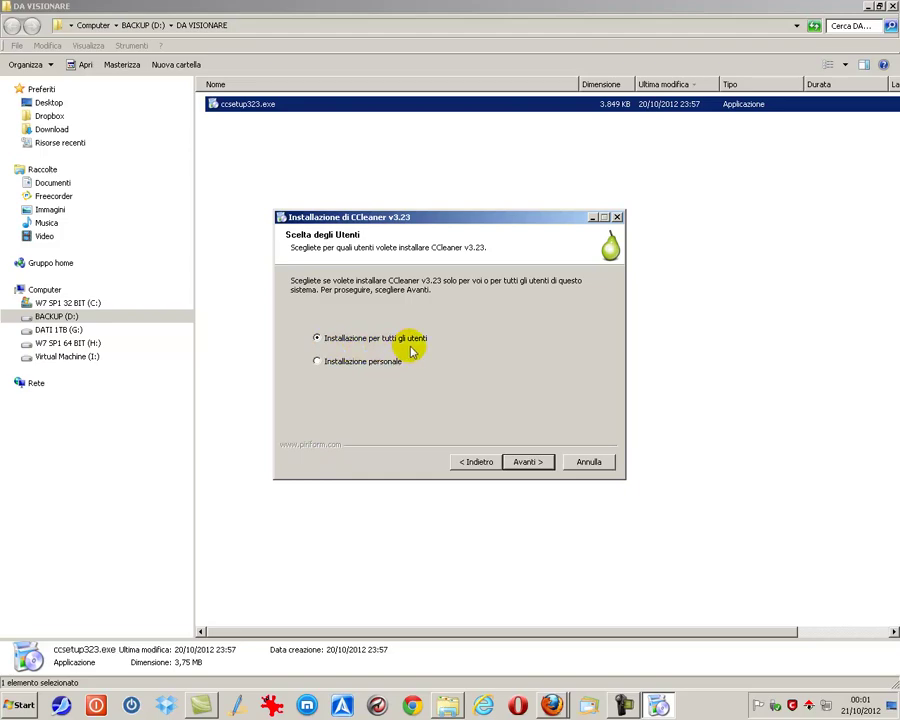
click(318, 363)
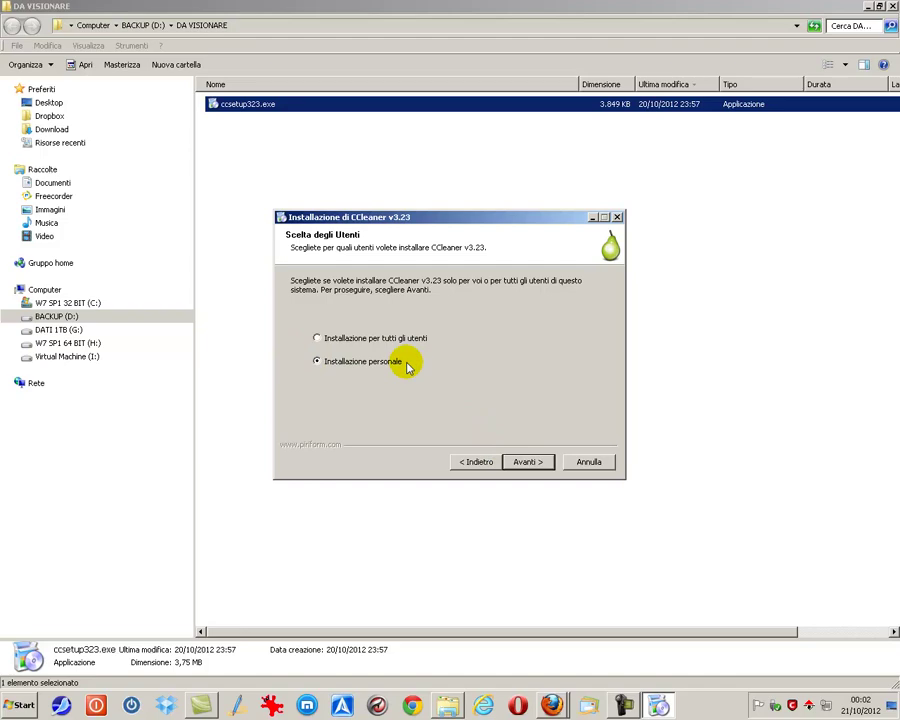
click(530, 462)
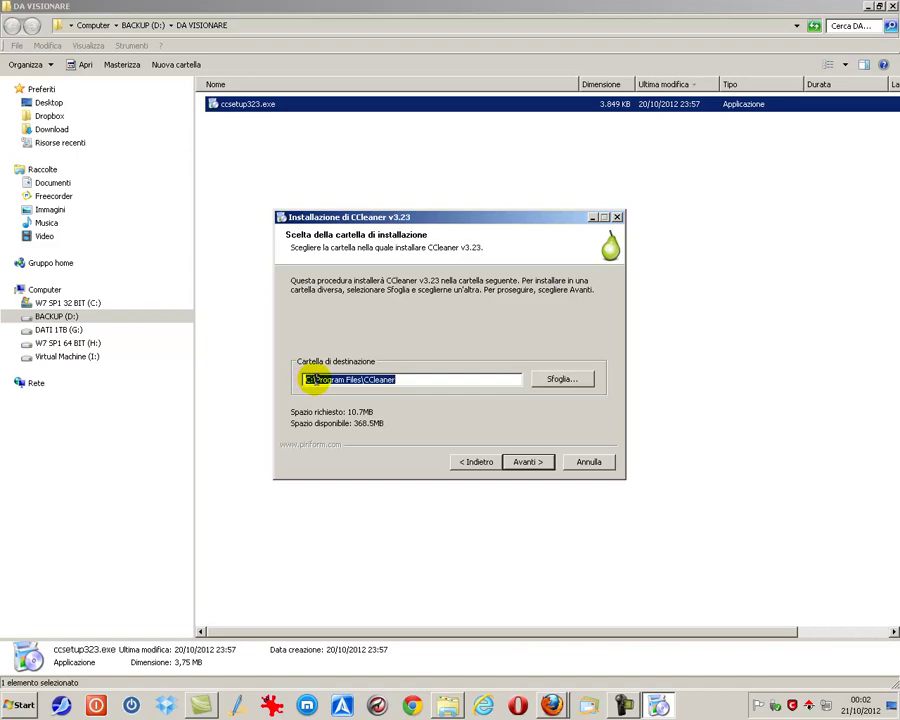
click(312, 380)
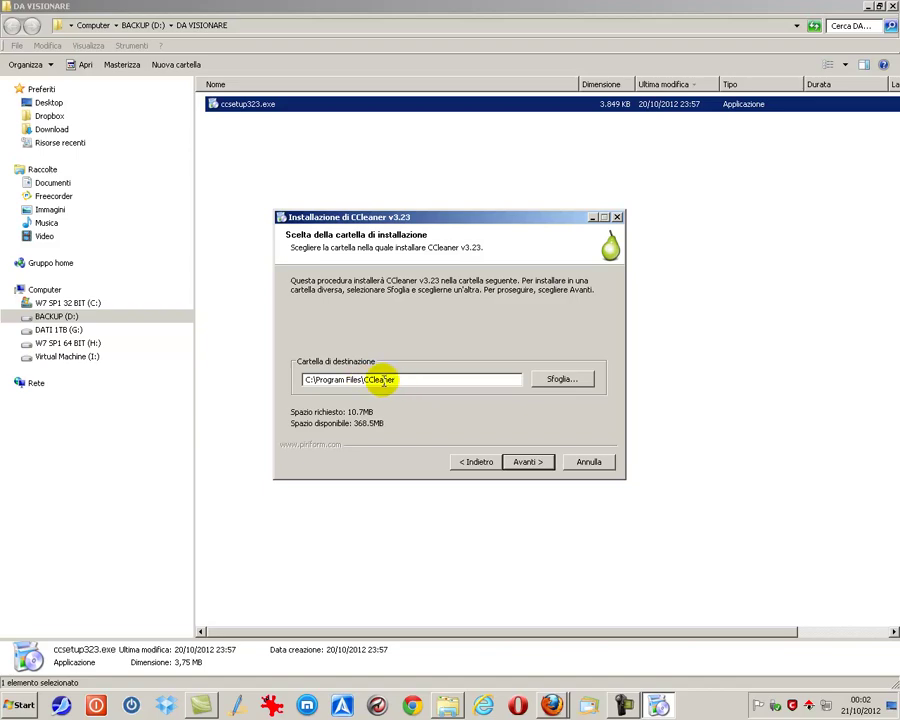
click(560, 381)
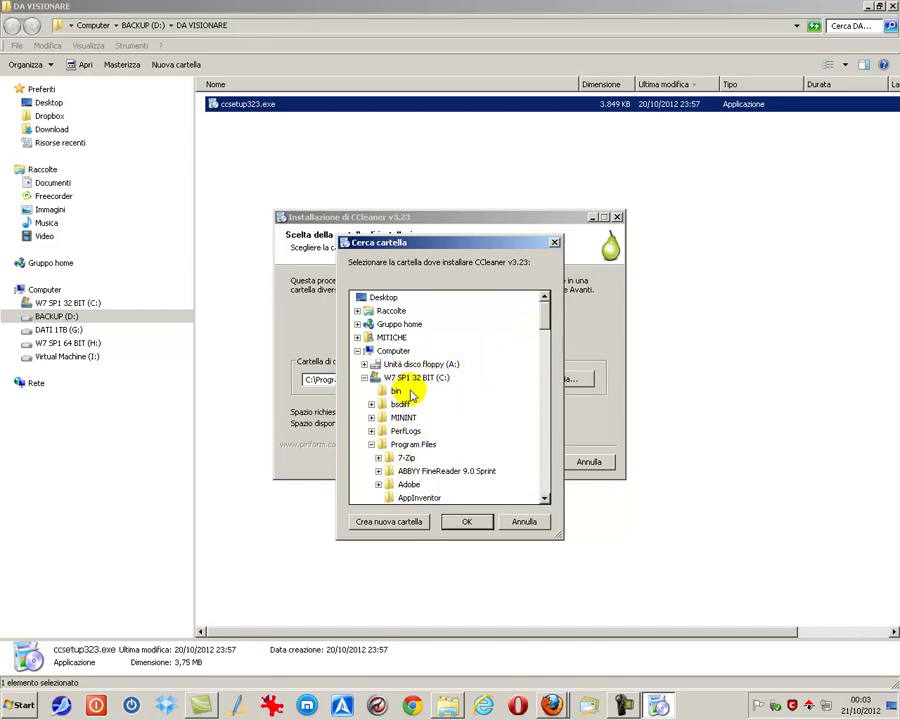
click(525, 522)
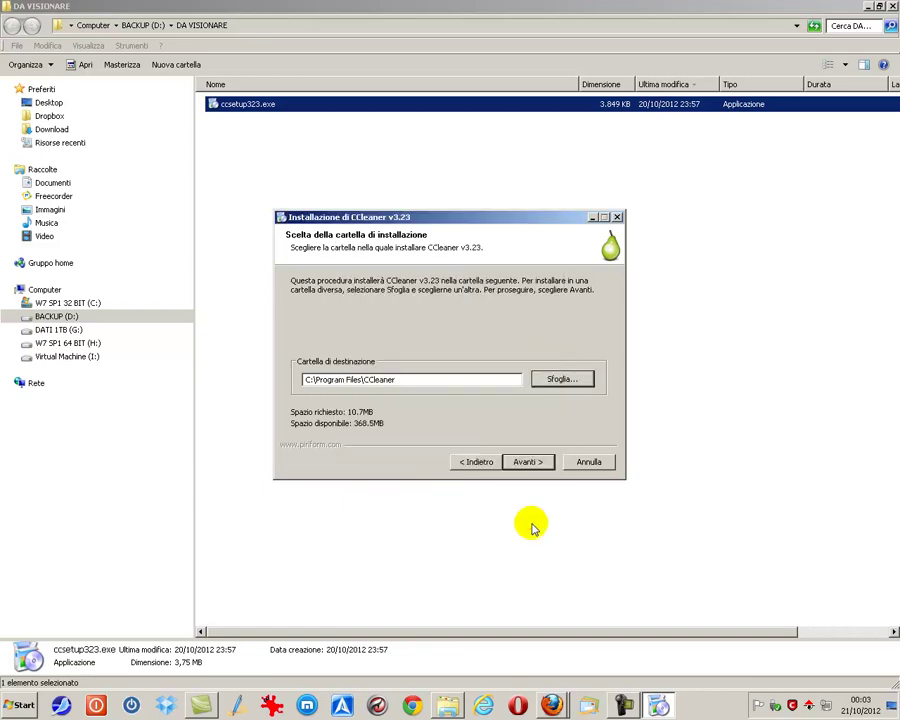
Accept C:\Program Files\CCleaner as the destination folder and install CCleaner with the chosen options
click(526, 464)
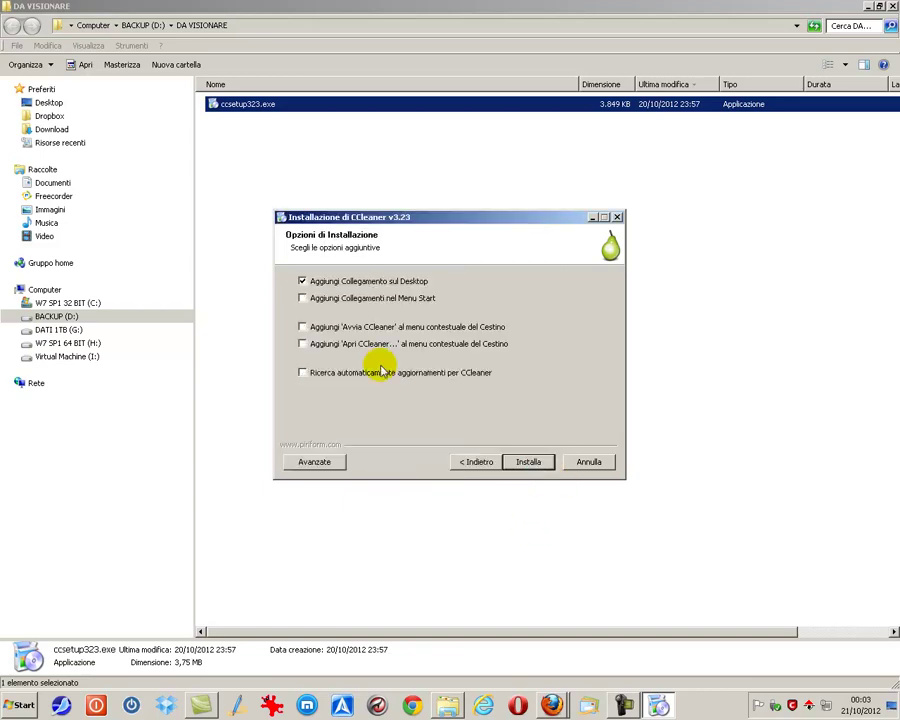
click(528, 463)
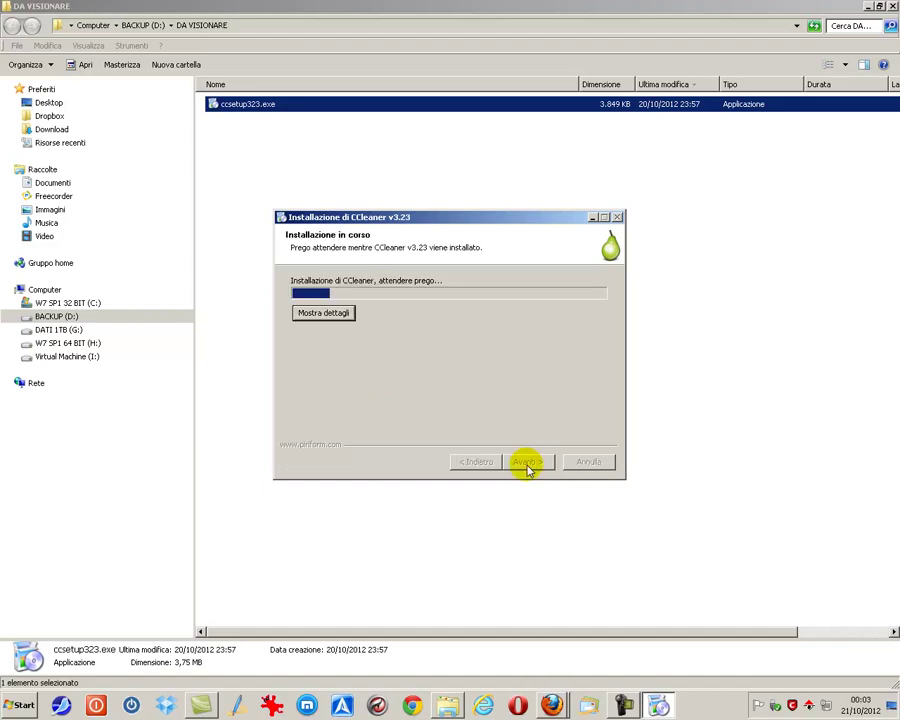
click(528, 463)
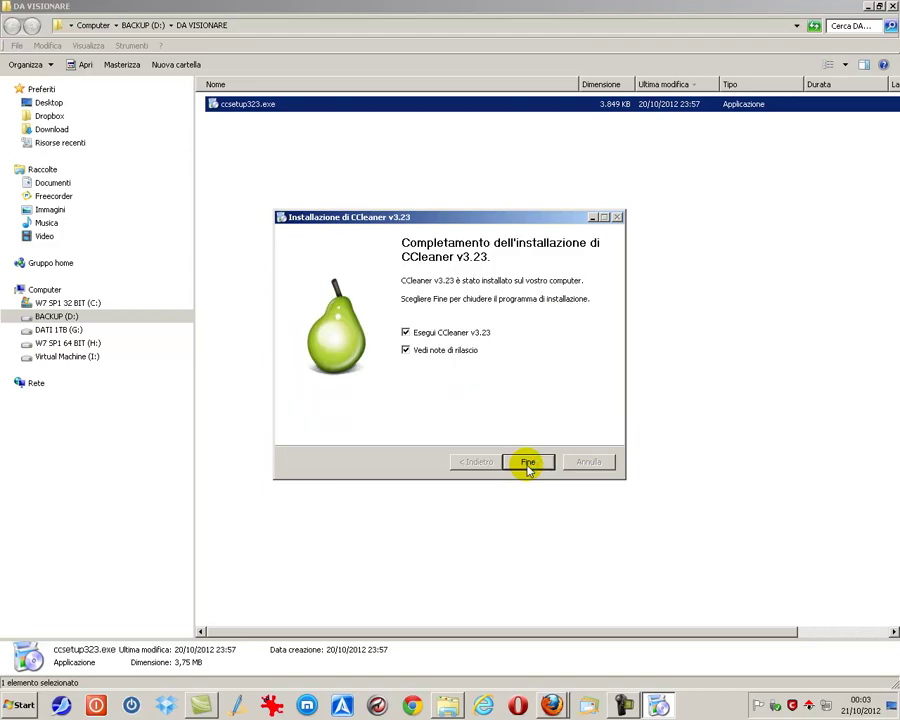
Finish the setup with the release notes option disabled and CCleaner v3.23 set to launch
click(405, 351)
click(405, 332)
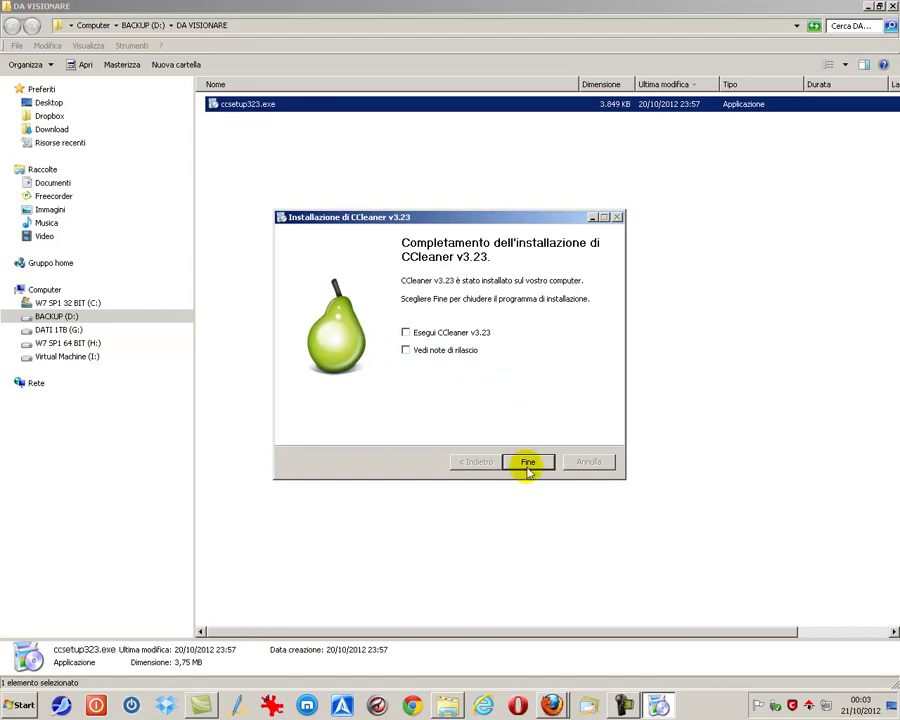
click(405, 335)
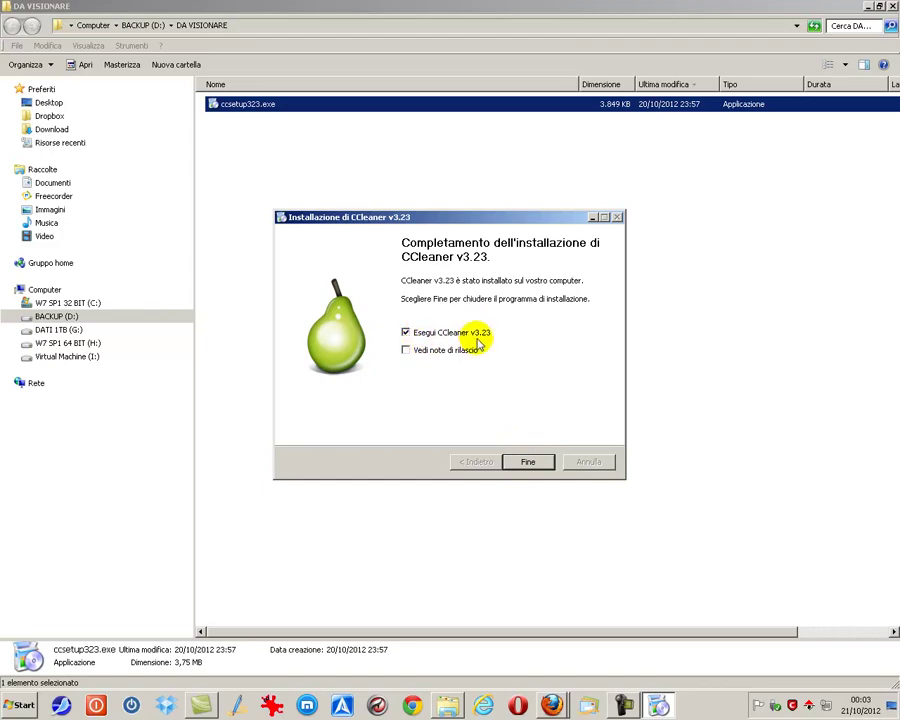
click(527, 462)
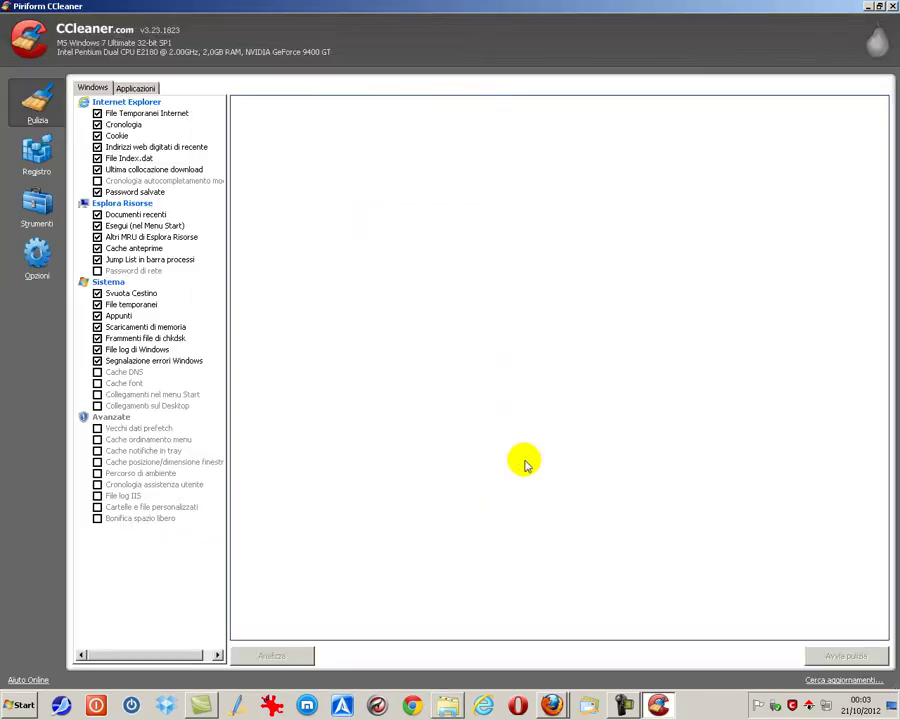